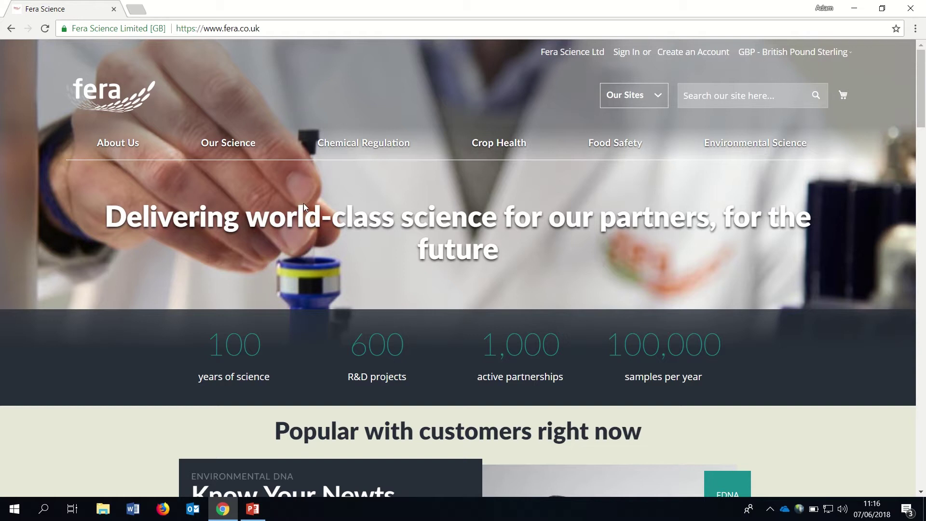
From the Food Safety section's Contaminant Testing page, search the site for "Acrylami" and open the Acrylamide test
mouse_move(615, 145)
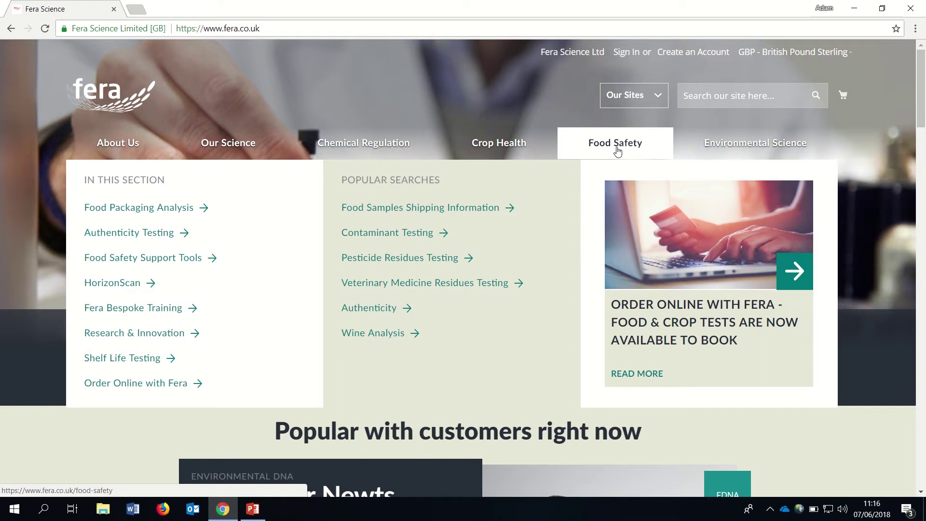
click(408, 233)
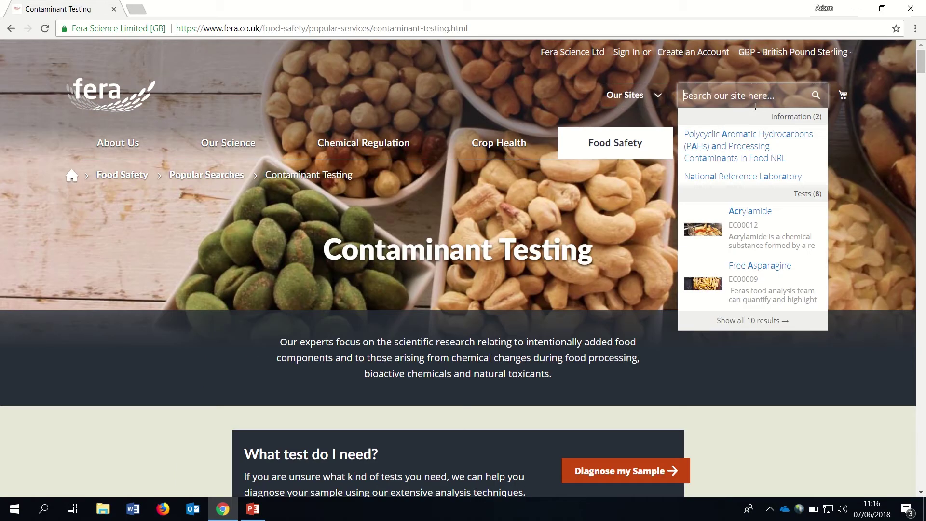
text(Ax)
key(BackSpace)
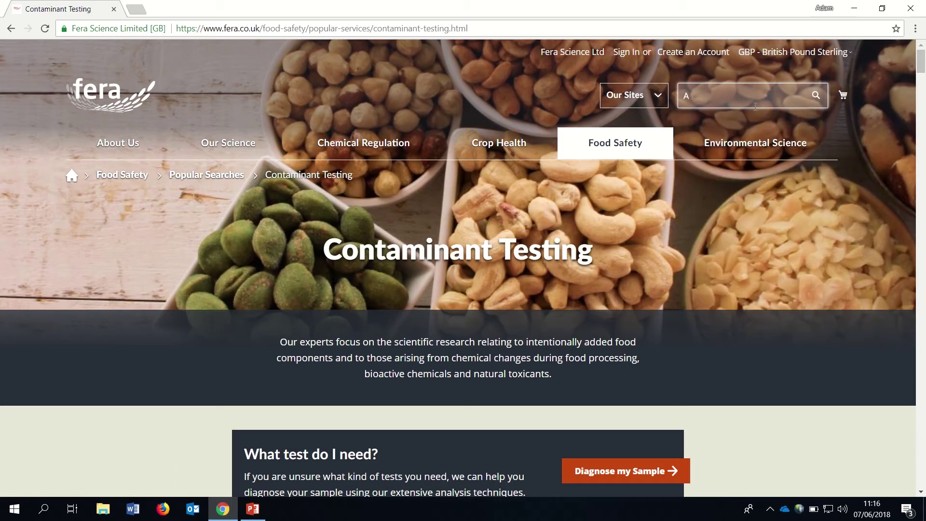
text(crylami)
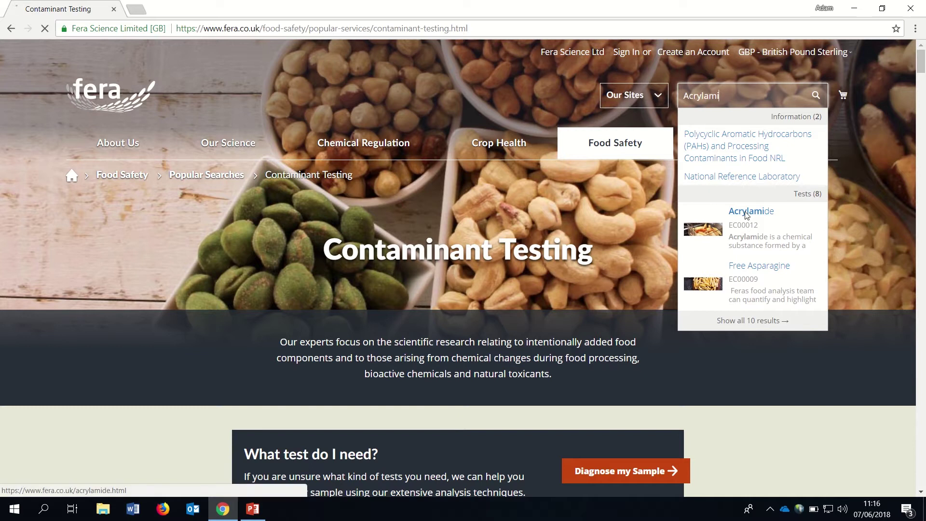
click(746, 215)
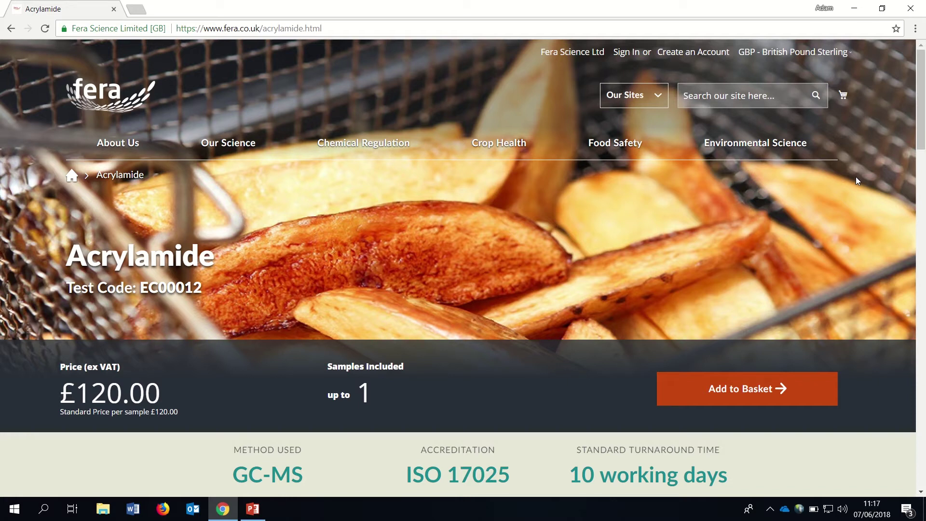
Add the Acrylamide test to the basket and choose to create an account as a new customer
click(734, 391)
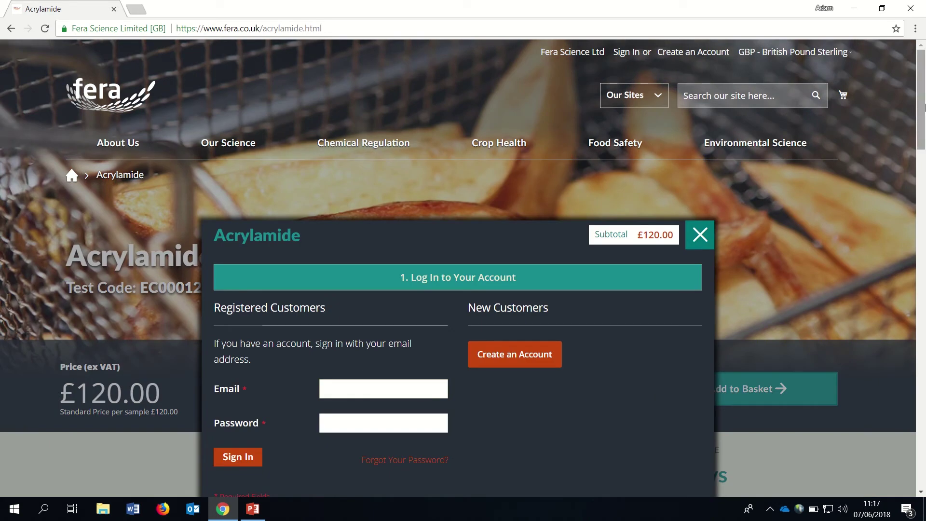
drag(925, 111, 925, 135)
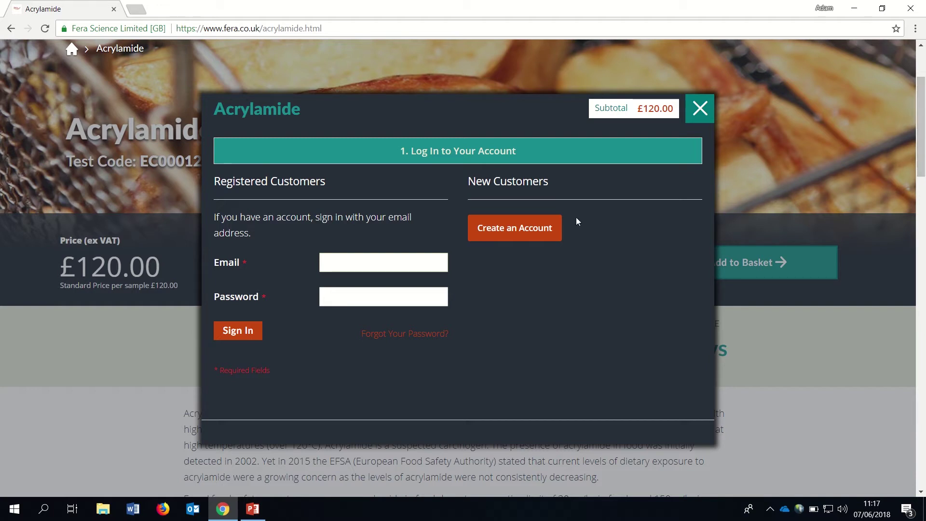
click(520, 234)
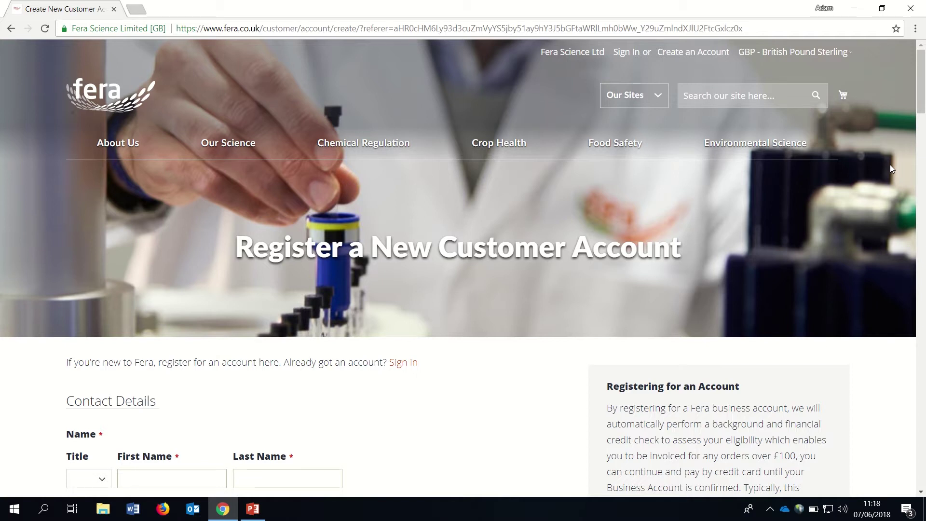
Examine the registration form's required fields, including the sign-in, contact address and additional information sections and the Registered Company Name help
drag(922, 103, 925, 404)
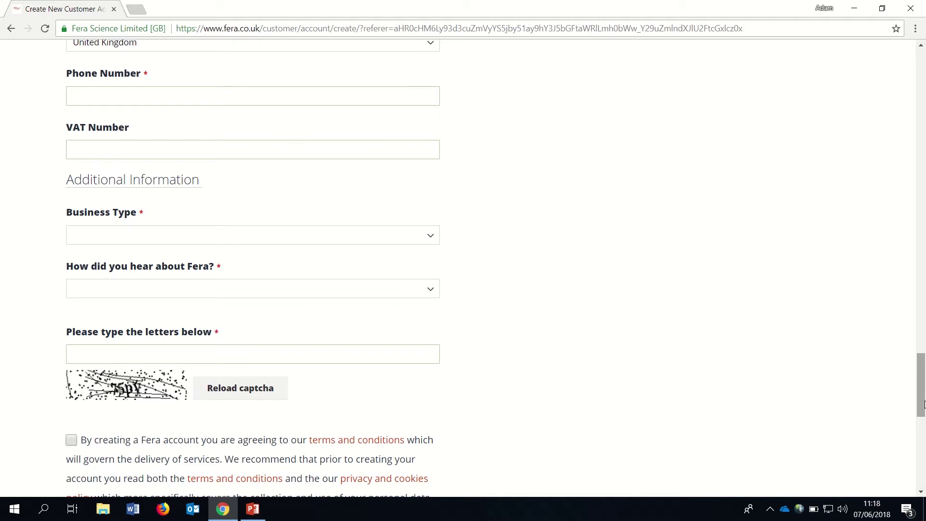
drag(923, 405, 923, 421)
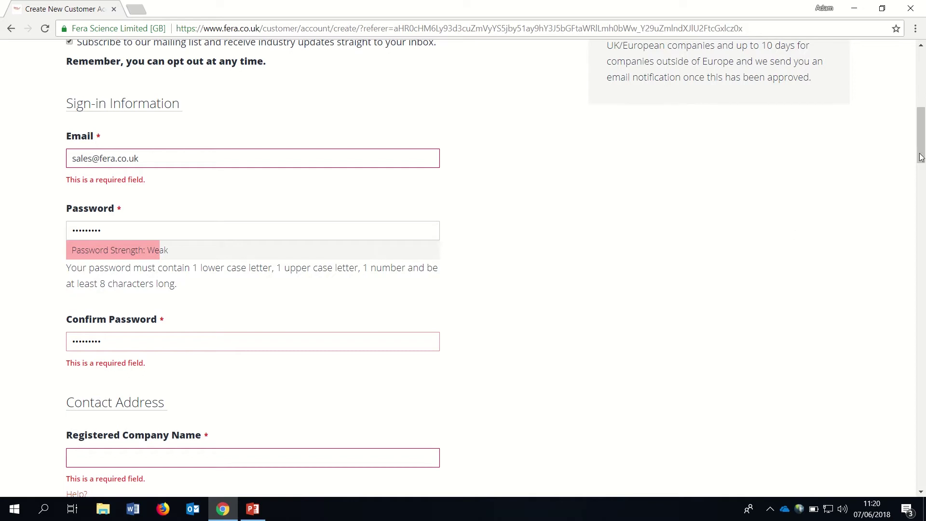
drag(923, 155, 924, 184)
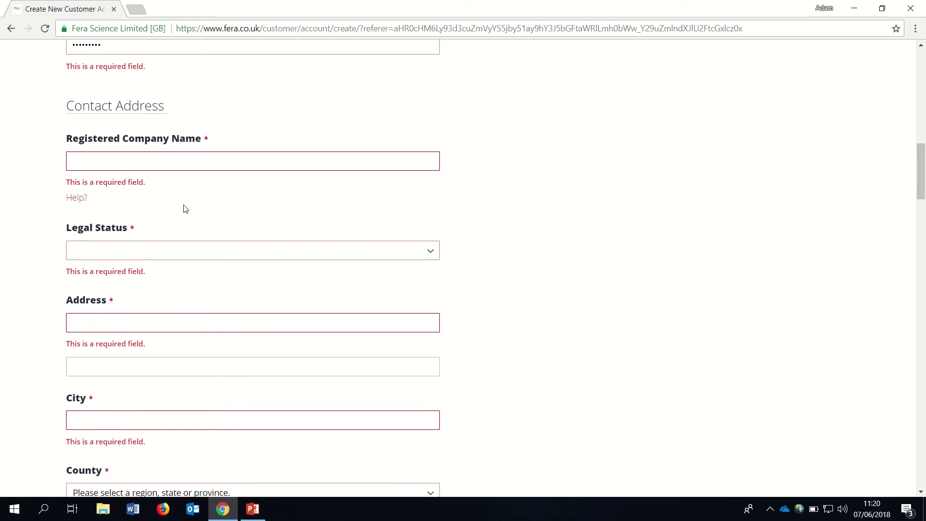
mouse_move(82, 202)
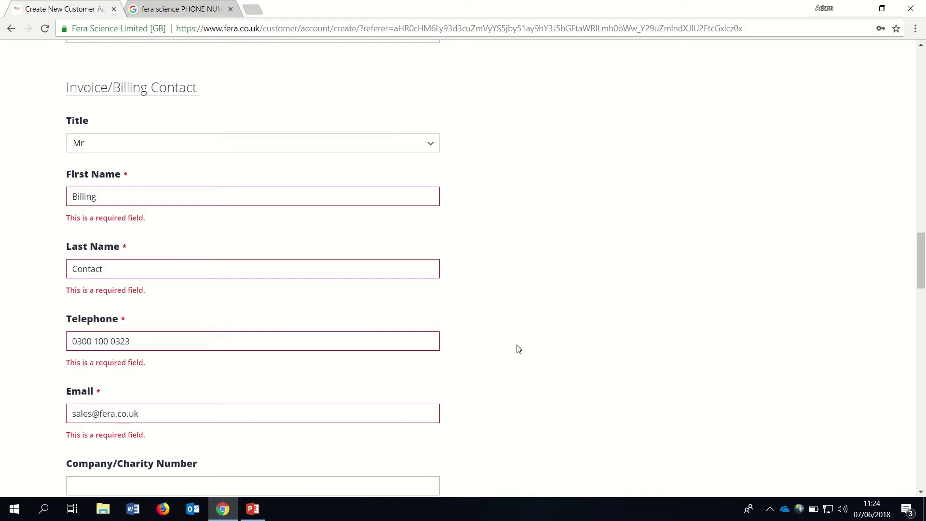
Set the invoice/billing address to use the contact address
scroll(517, 347, down, 9)
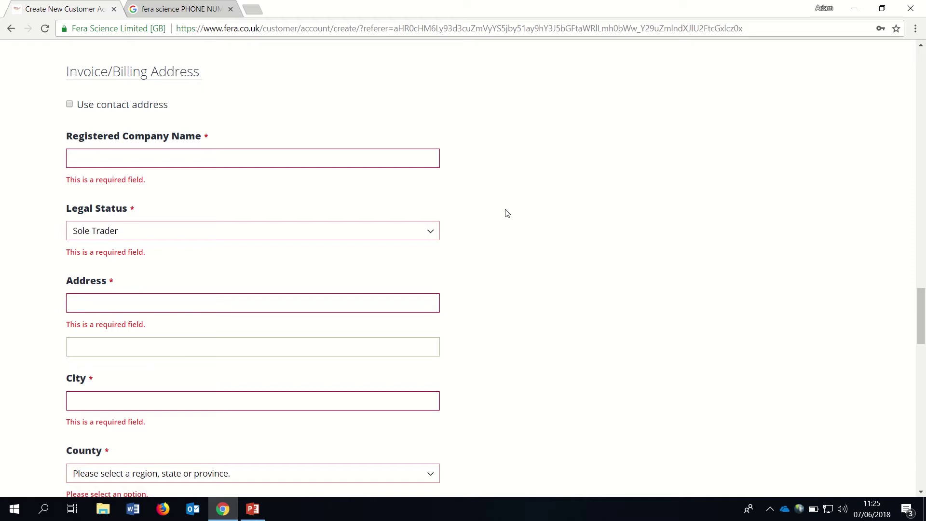
click(70, 105)
scroll(554, 186, down, 3)
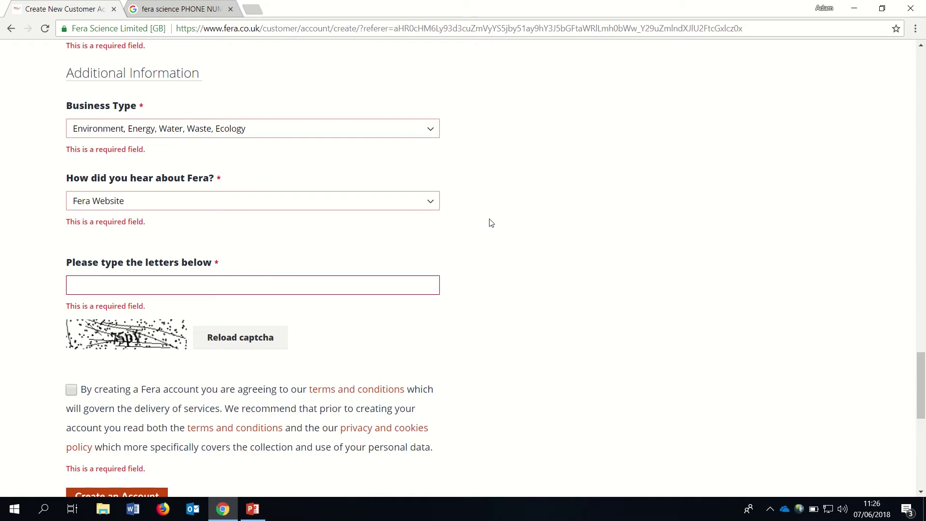
Enter the captcha letters, agree to the terms and conditions, and create the account
click(417, 201)
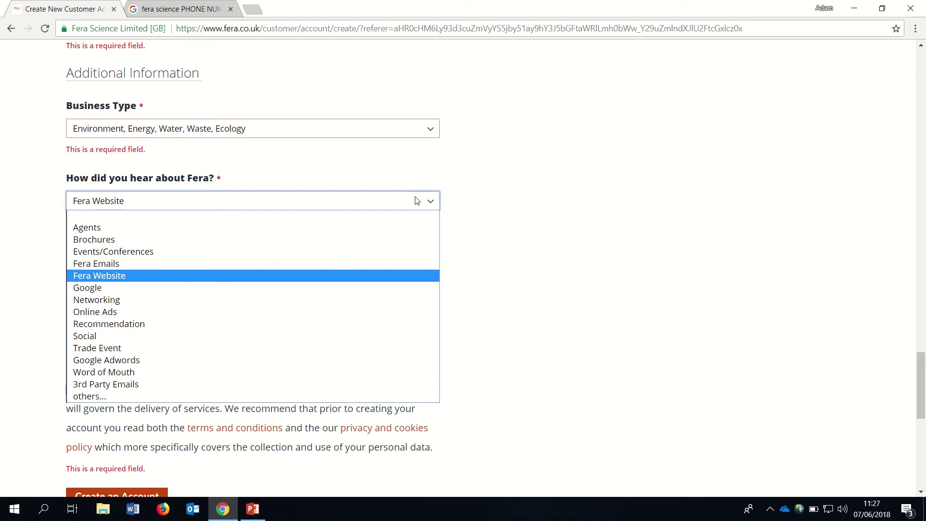
click(417, 200)
click(264, 283)
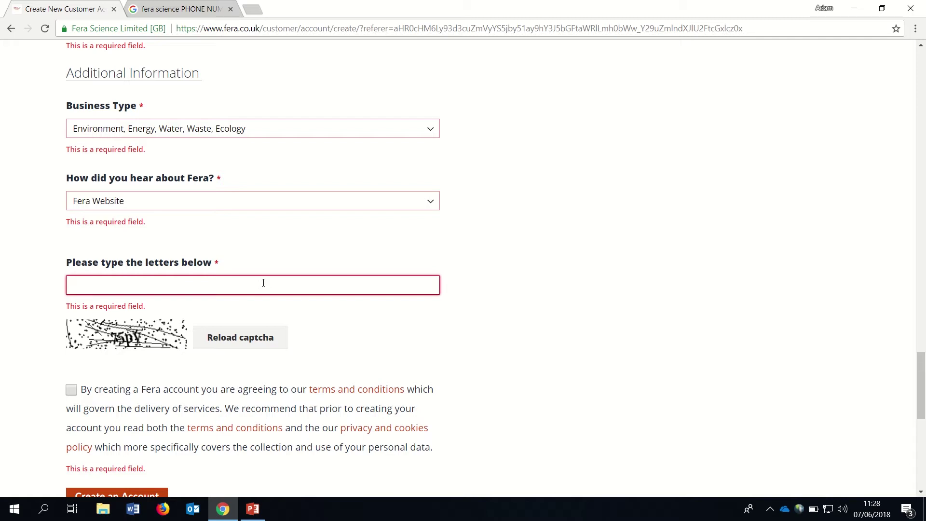
text(75py)
click(71, 389)
scroll(479, 290, down, 2)
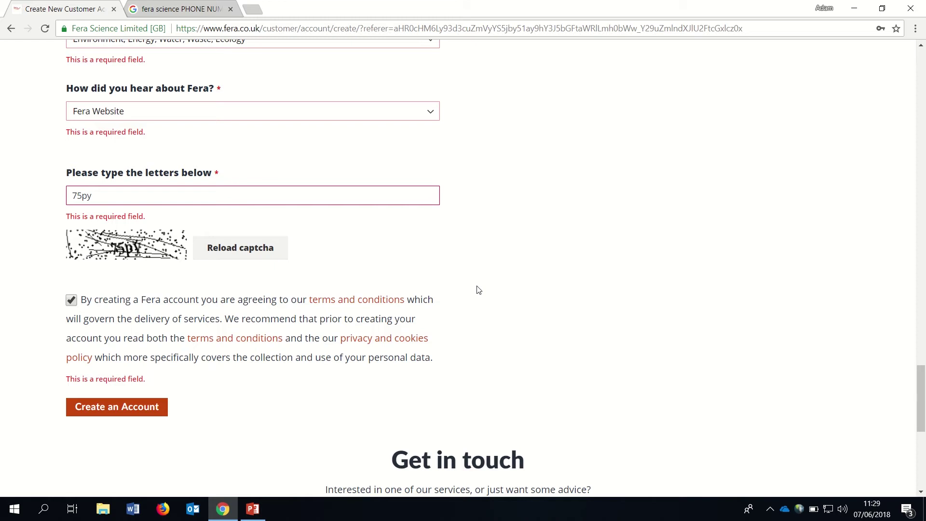
click(124, 415)
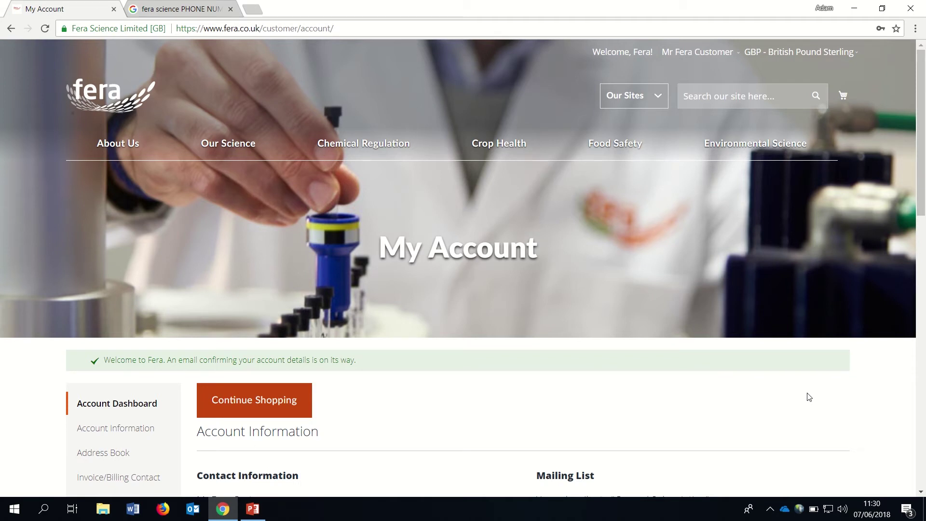
Review the contact and company details on the account dashboard, and continue shopping
scroll(849, 314, down, 6)
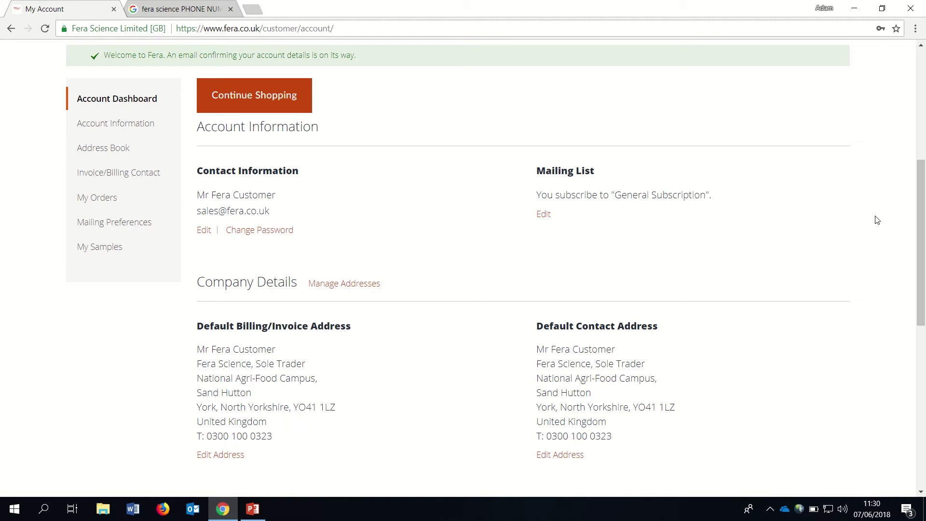
drag(925, 216, 925, 144)
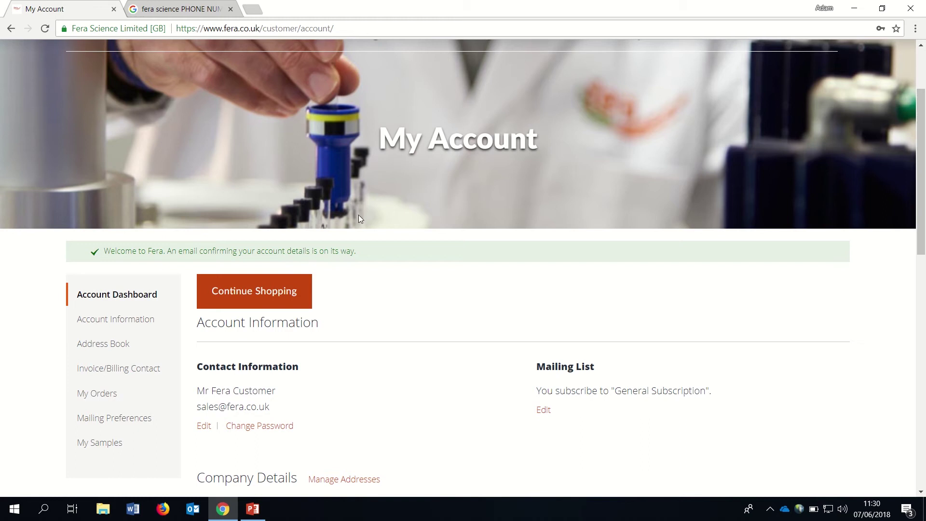
click(238, 295)
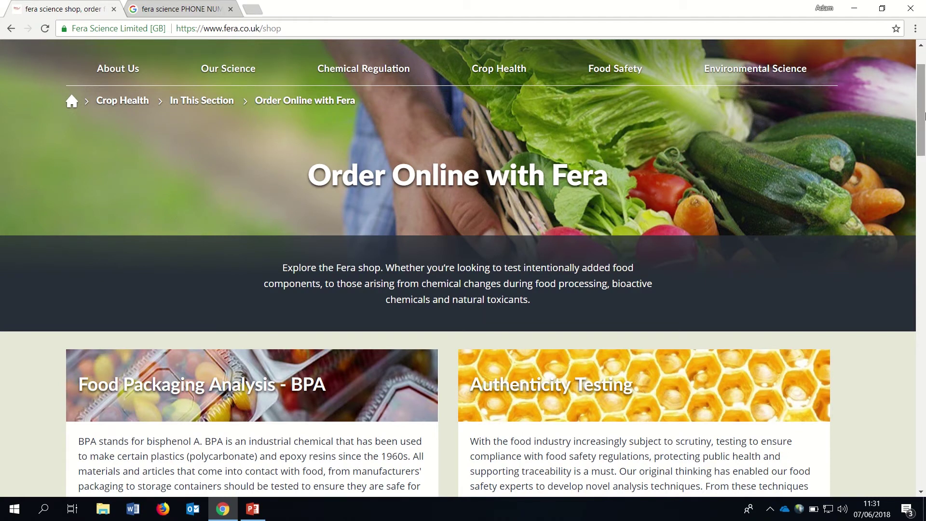
Search the site for "Acryl" and open the Acrylamide test from the suggested tests
scroll(893, 50, up, 2)
click(749, 96)
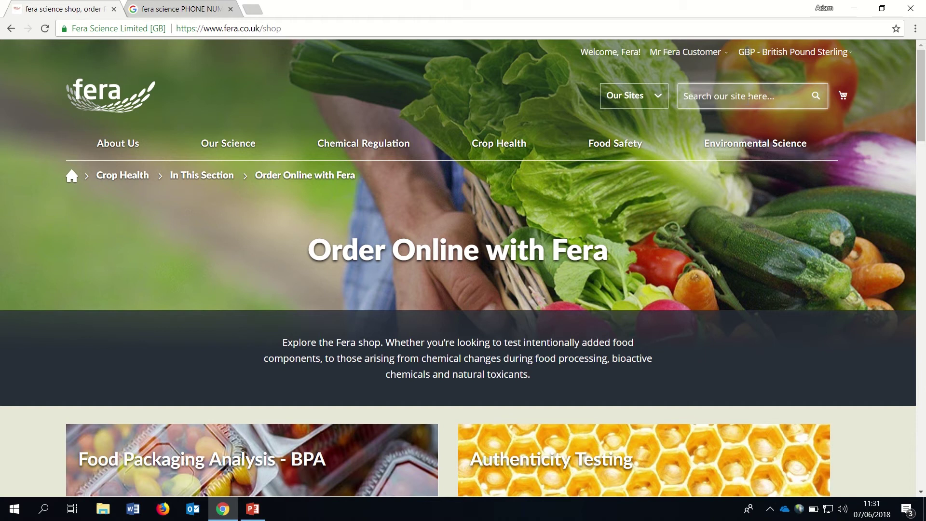
text(Acryl)
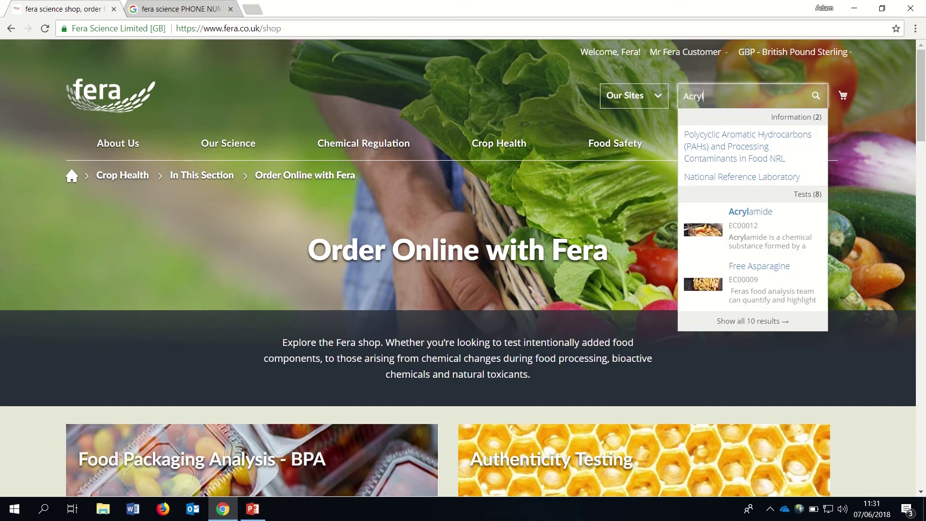
click(750, 212)
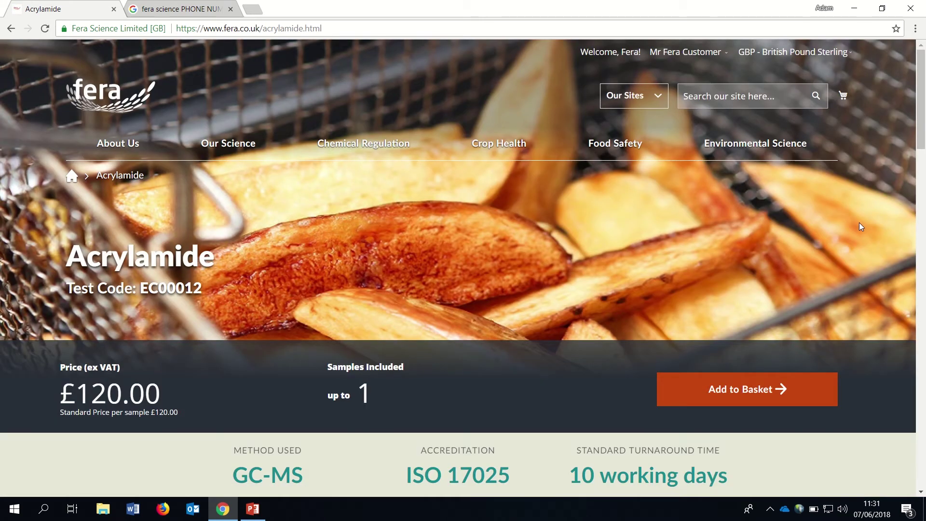
Add the Acrylamide test to the basket and set the new sample's type to Vegetable crisps
click(750, 389)
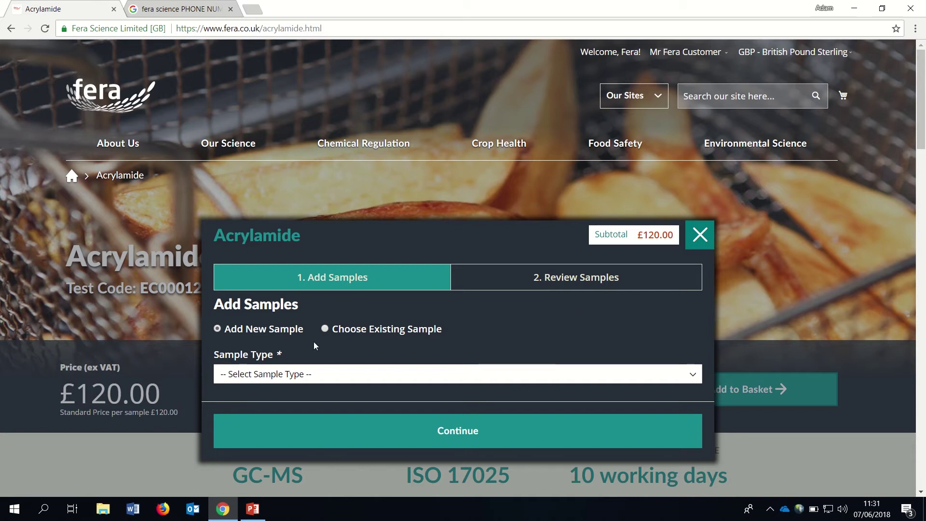
click(289, 375)
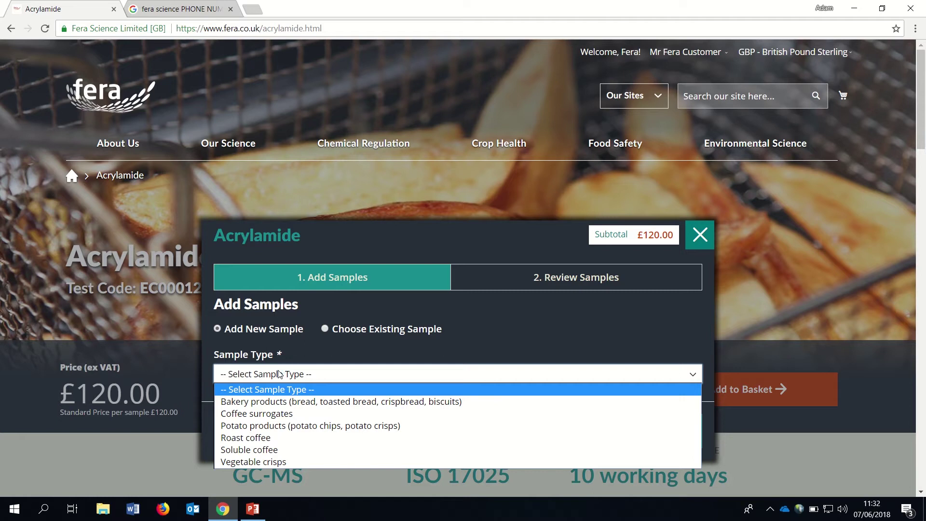
click(263, 461)
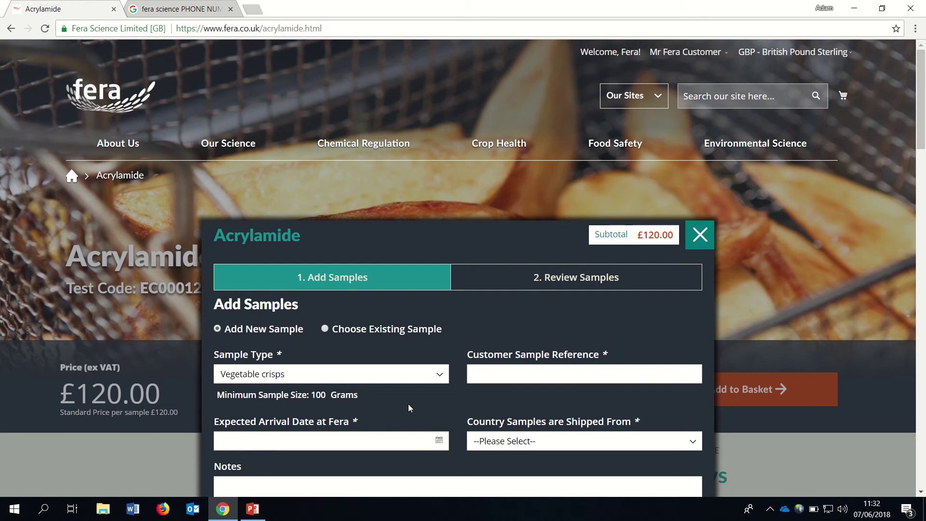
scroll(434, 290, down, 3)
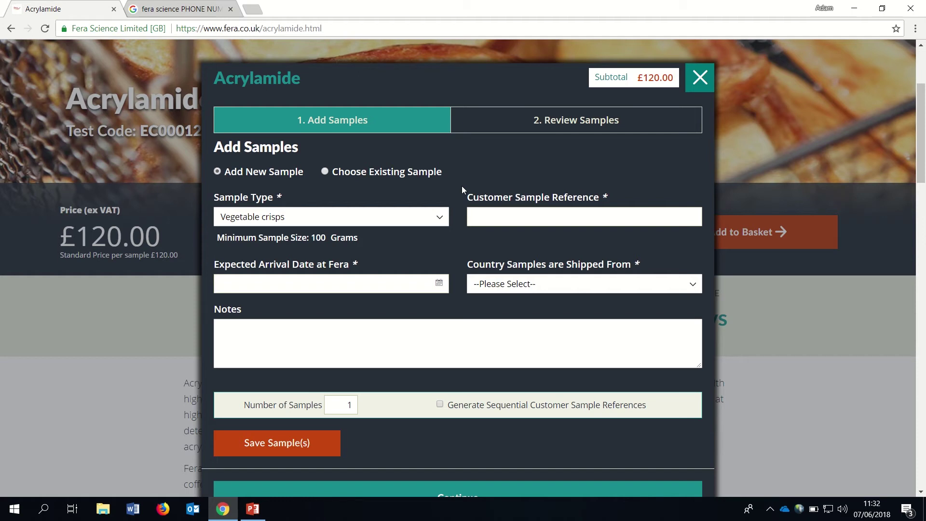
Set the customer sample reference to 123 and the expected arrival date at Fera to 2018-06-21
click(482, 216)
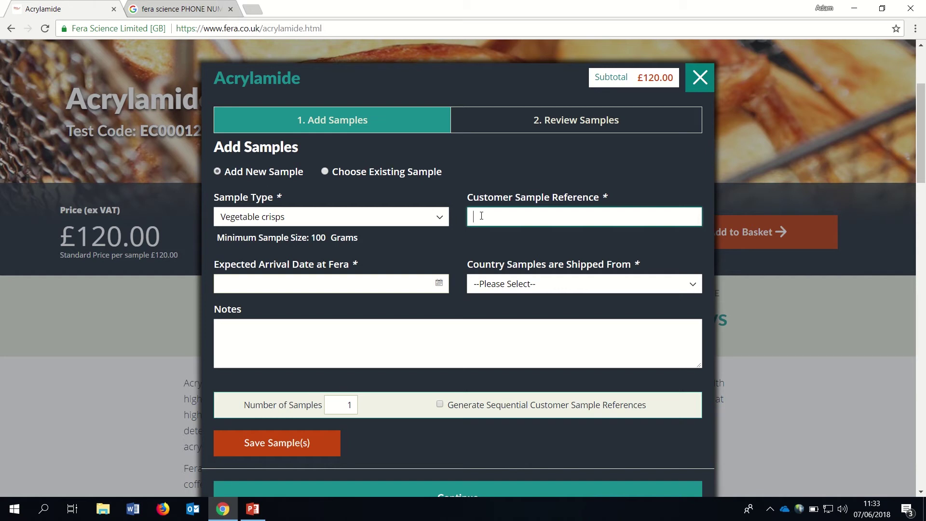
text(123)
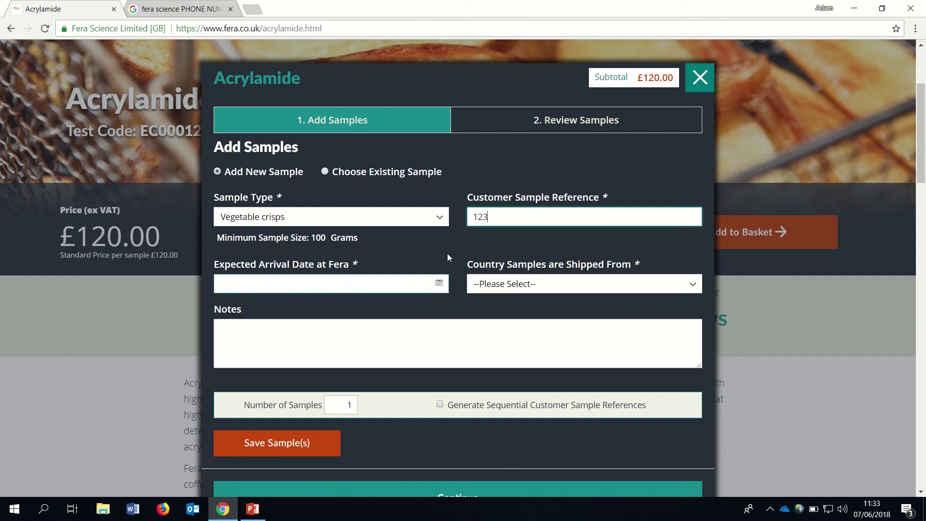
click(450, 250)
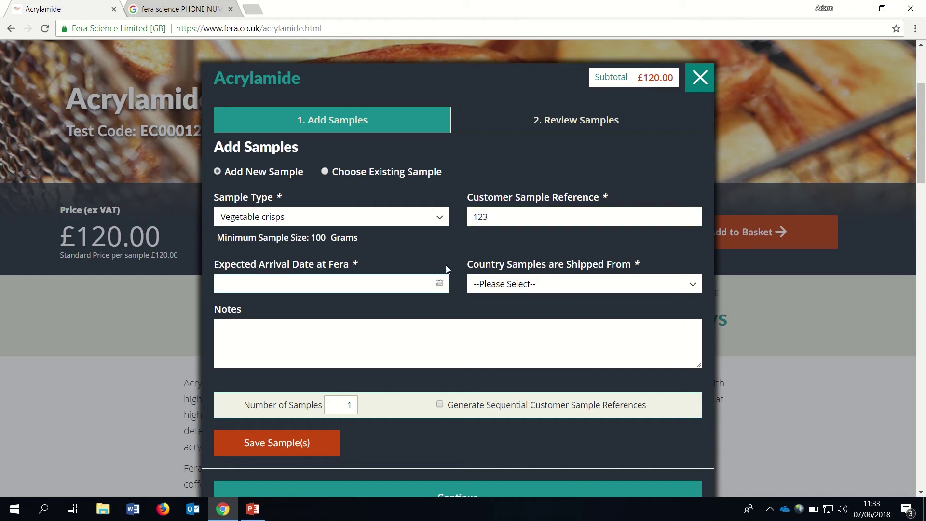
click(436, 289)
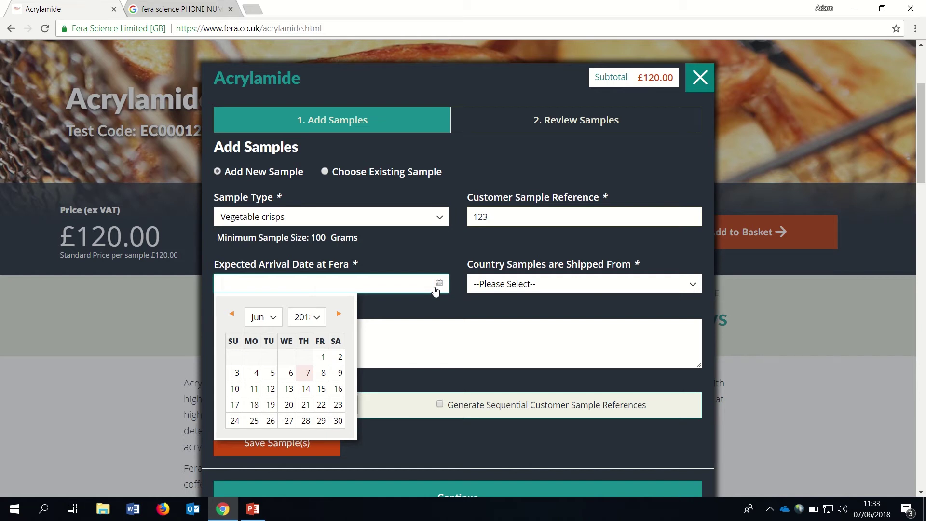
click(305, 404)
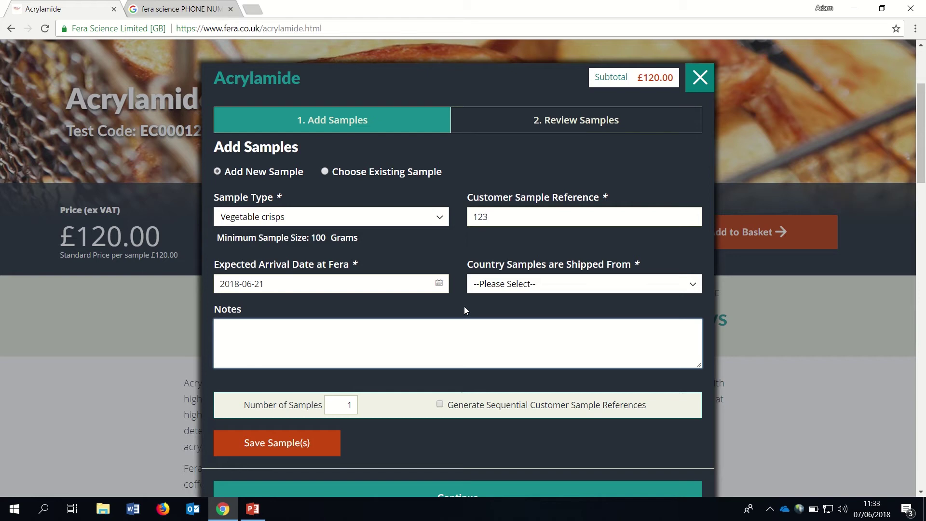
Set the country the samples are shipped from to United Kingdom and add the note "Sample has been homogenized."
click(498, 287)
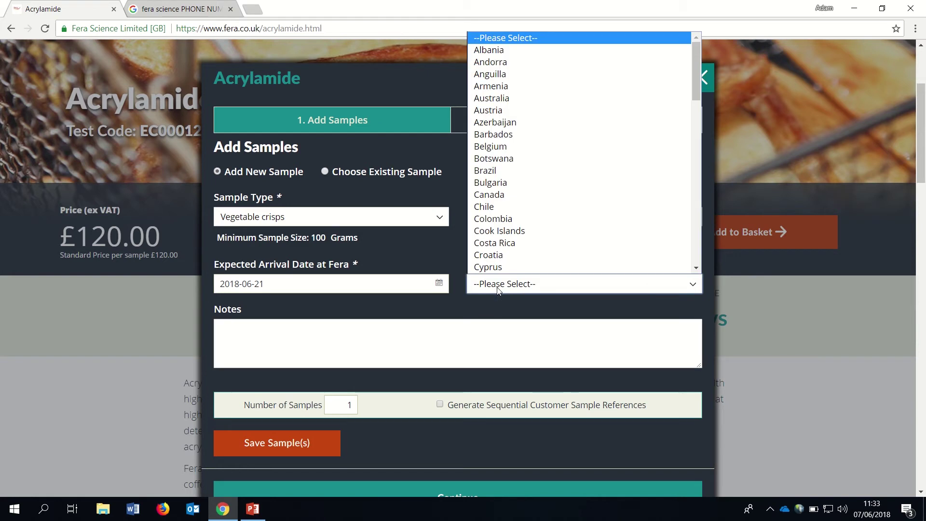
click(498, 288)
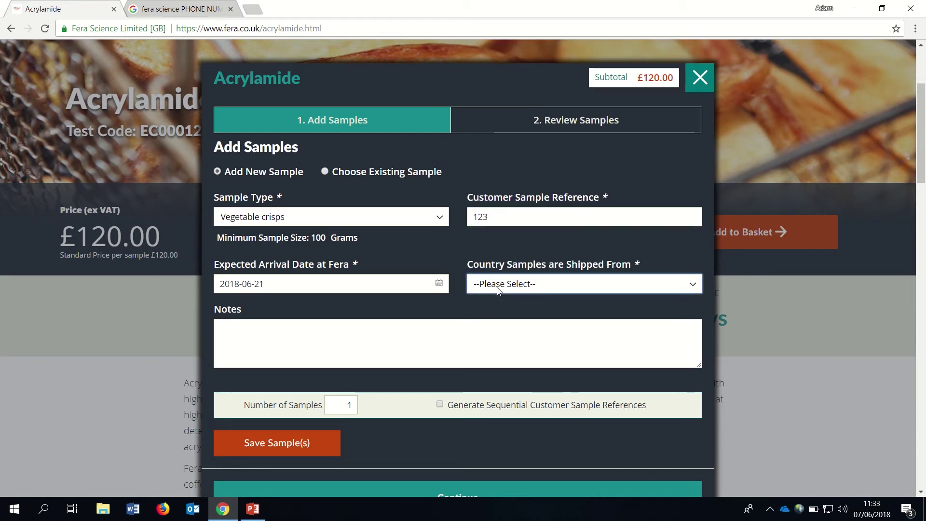
click(498, 290)
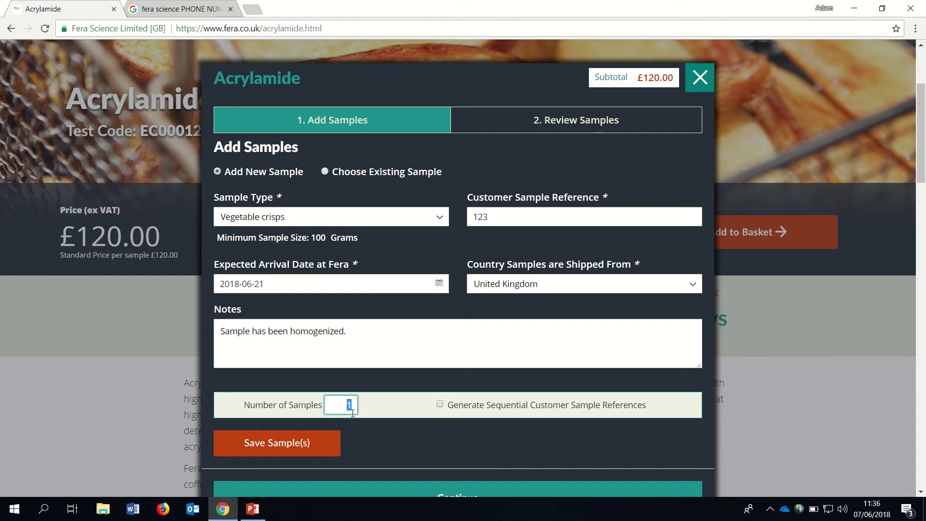
Set the number of samples to 5 with sequential customer sample references generated, and save the samples
text(5)
click(434, 385)
click(317, 449)
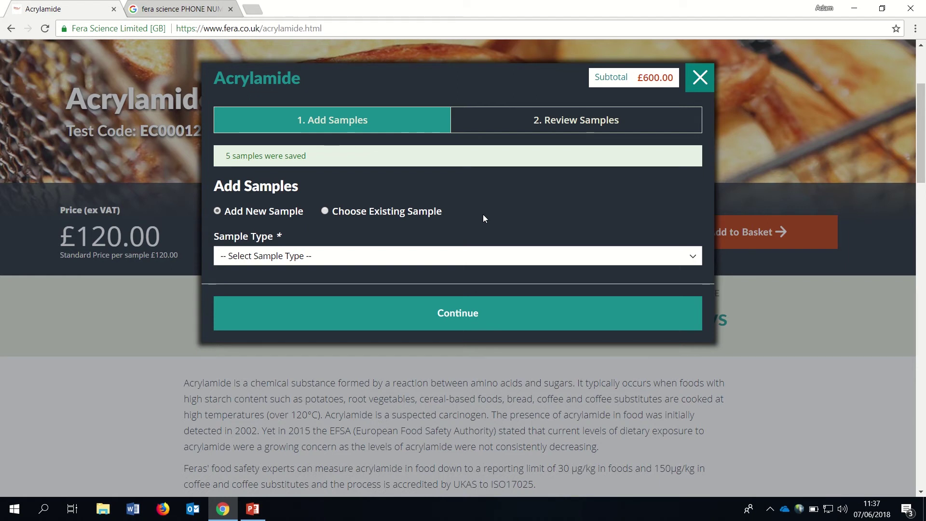
Continue to the review of the saved vegetable crisps samples and add them to the basket
click(448, 313)
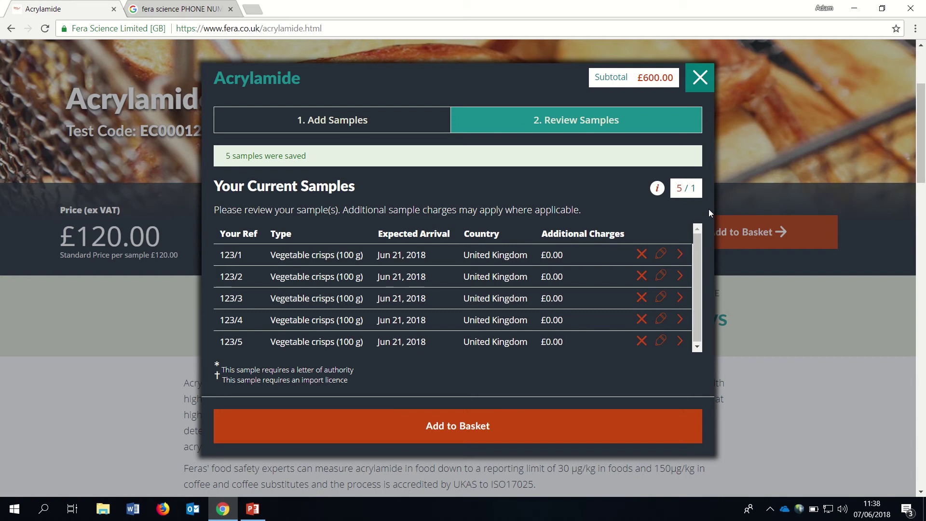
click(495, 427)
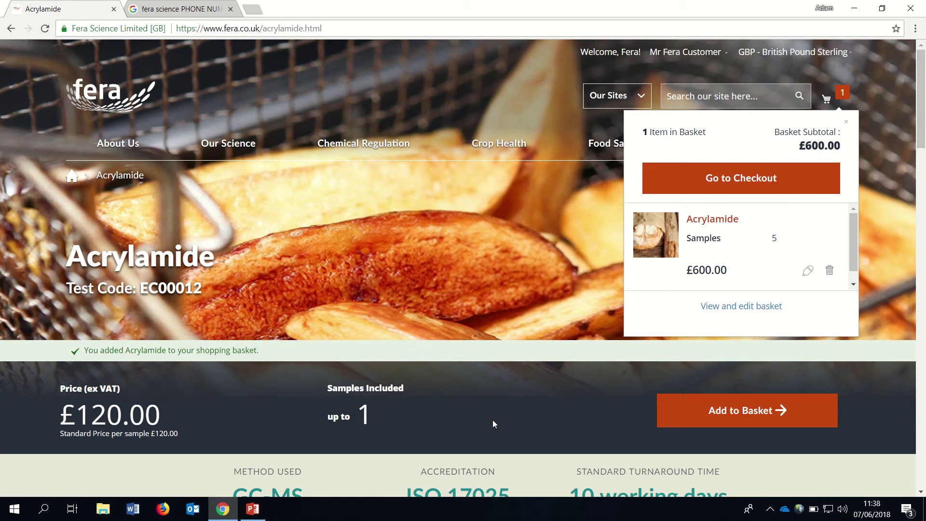
View the full basket, open sample 123/1 for editing, and update it with its existing details
click(741, 307)
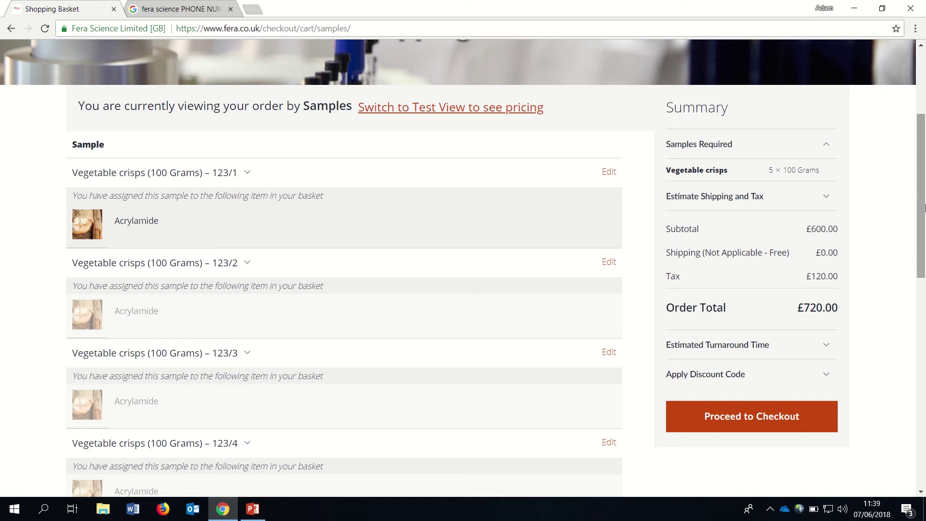
click(609, 173)
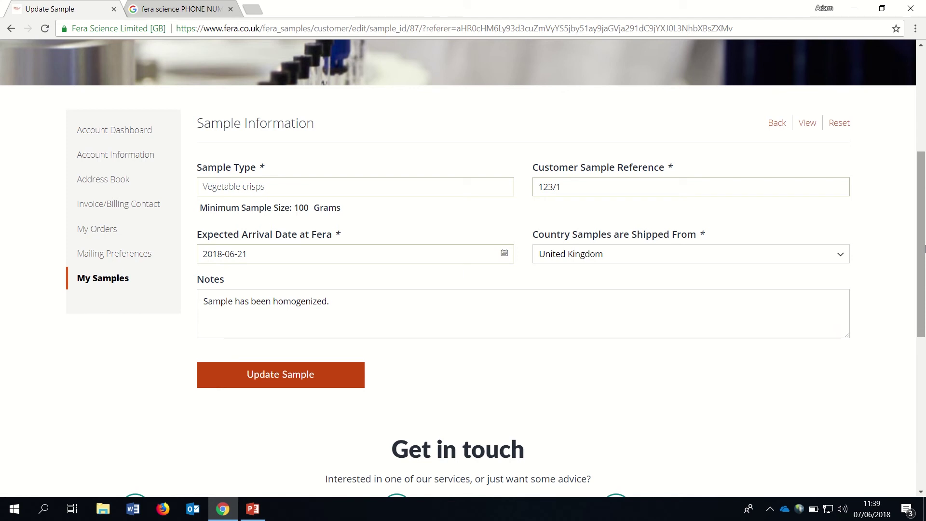
click(265, 375)
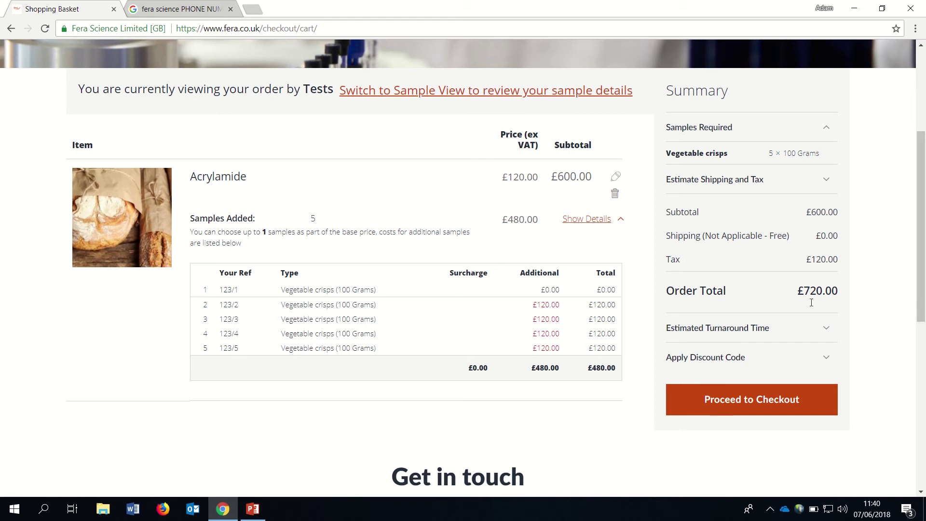
Proceed to checkout with the selected contact details and review the card payment form and order terms
click(739, 406)
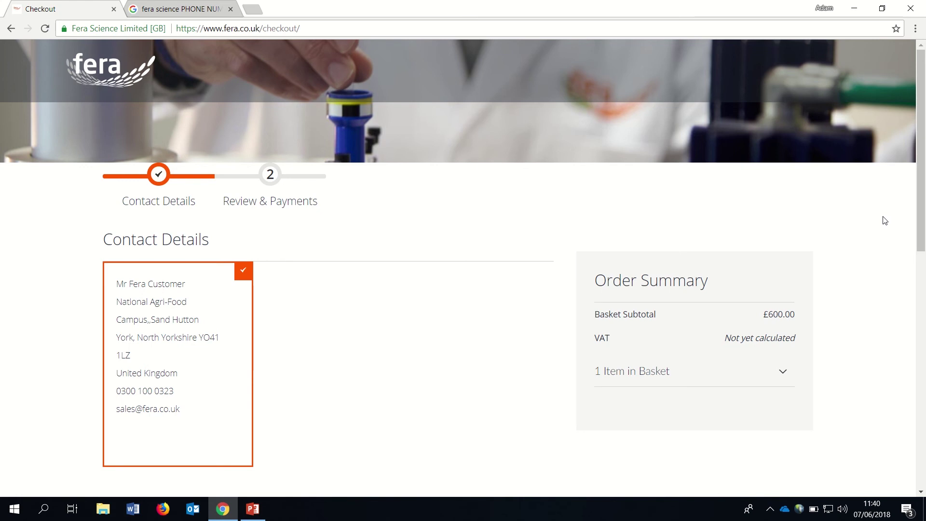
drag(920, 180, 921, 238)
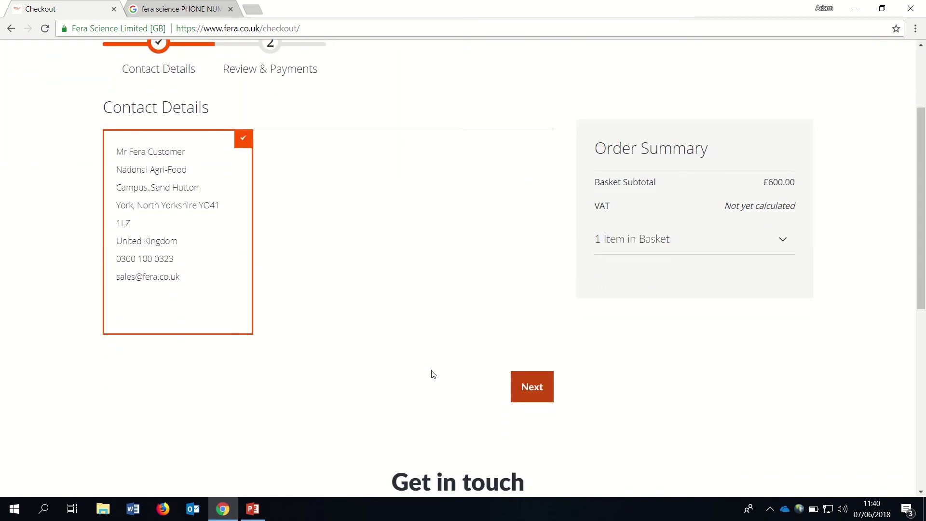
click(515, 386)
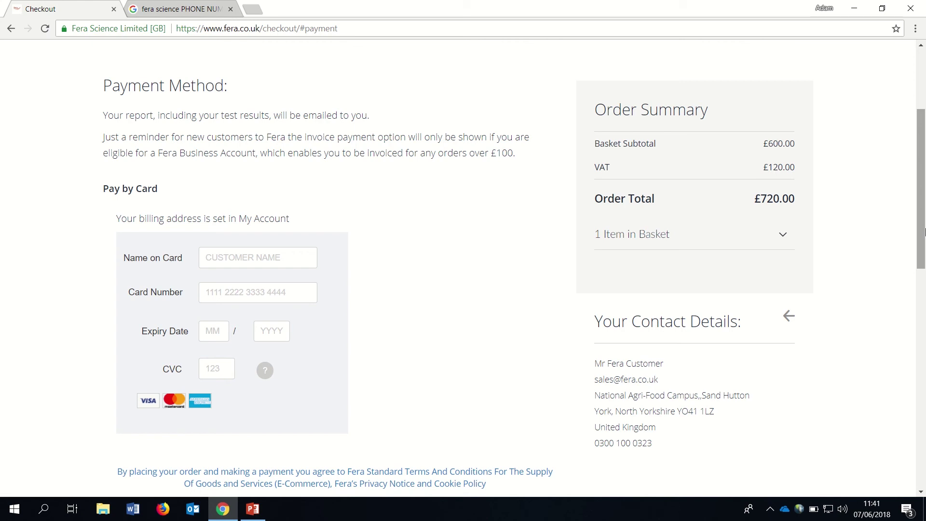
scroll(924, 231, down, 1)
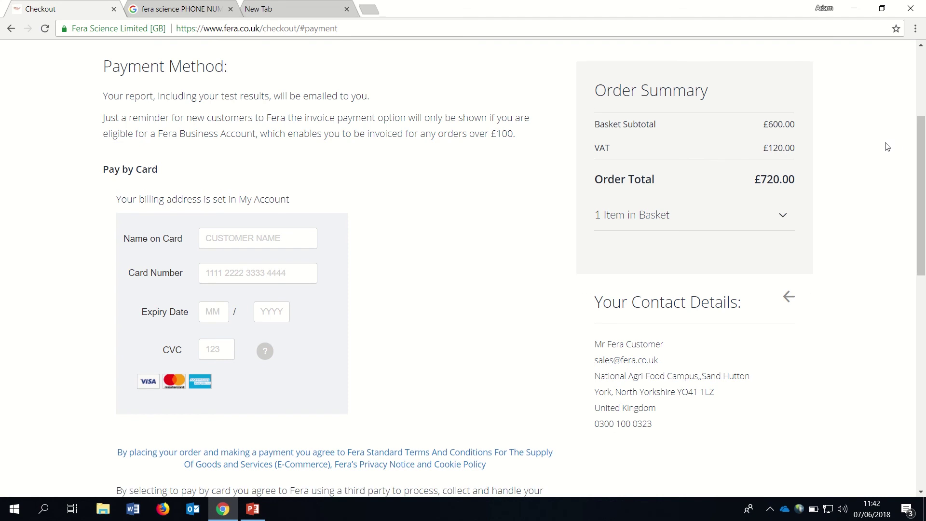
drag(921, 147, 925, 196)
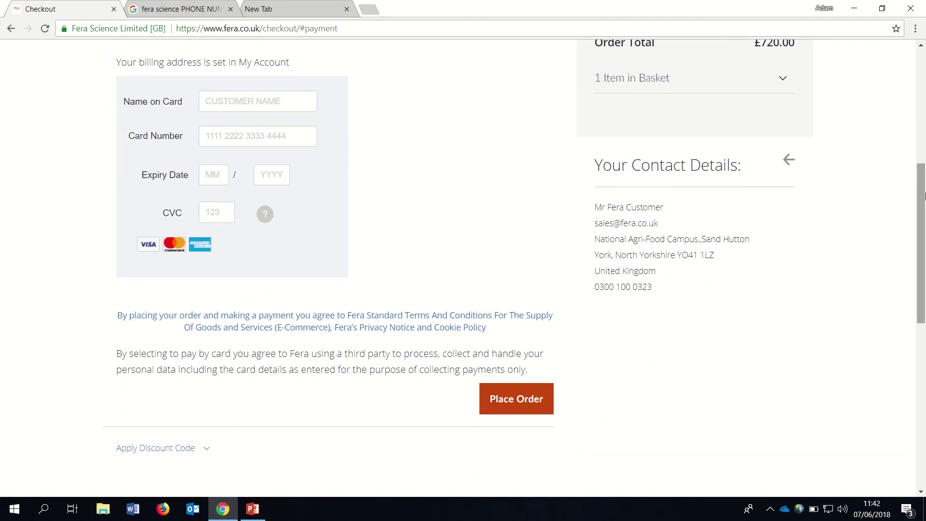